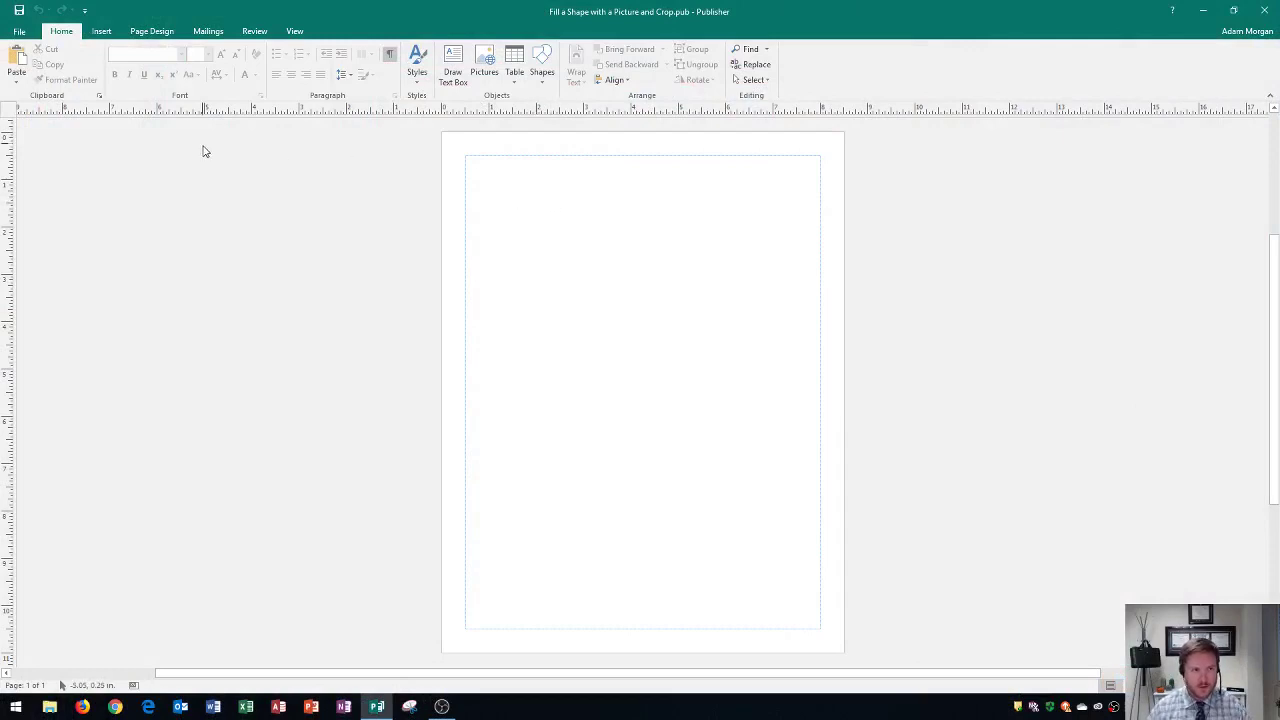
# Insert the picture Campus.jpg from the Desktop folder onto the blank page
pyautogui.click(101, 31)
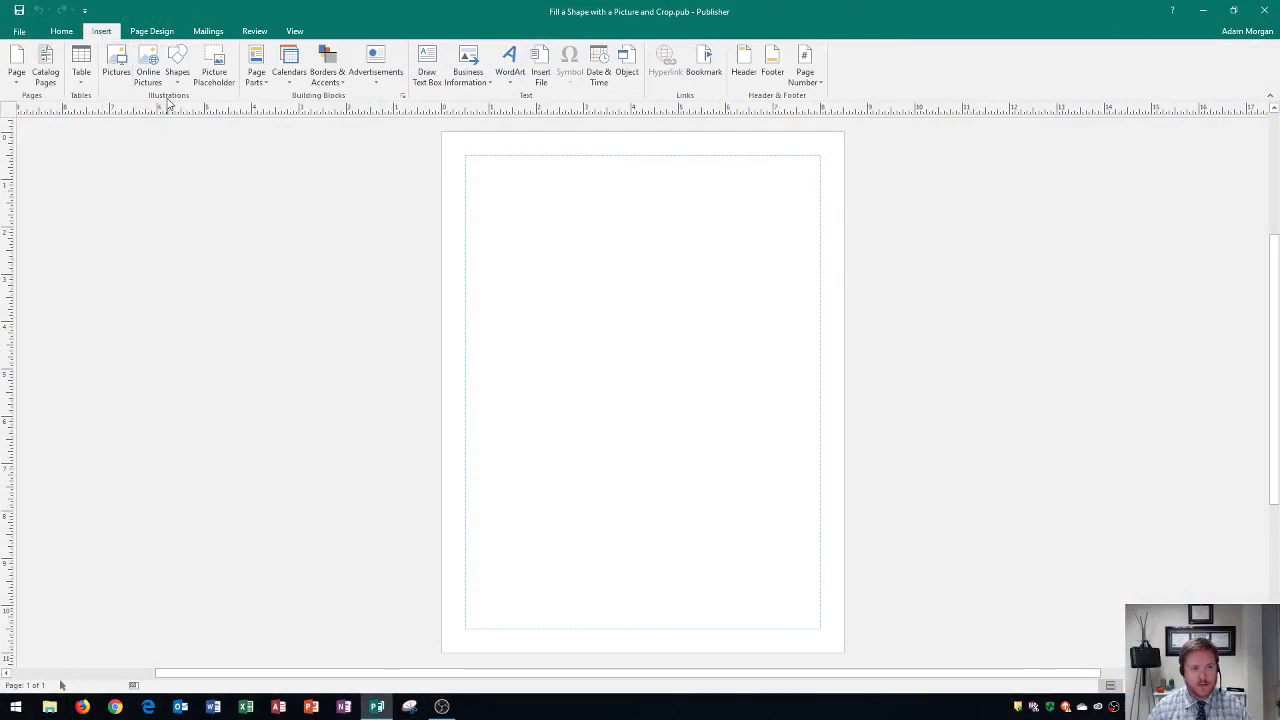
pyautogui.click(117, 60)
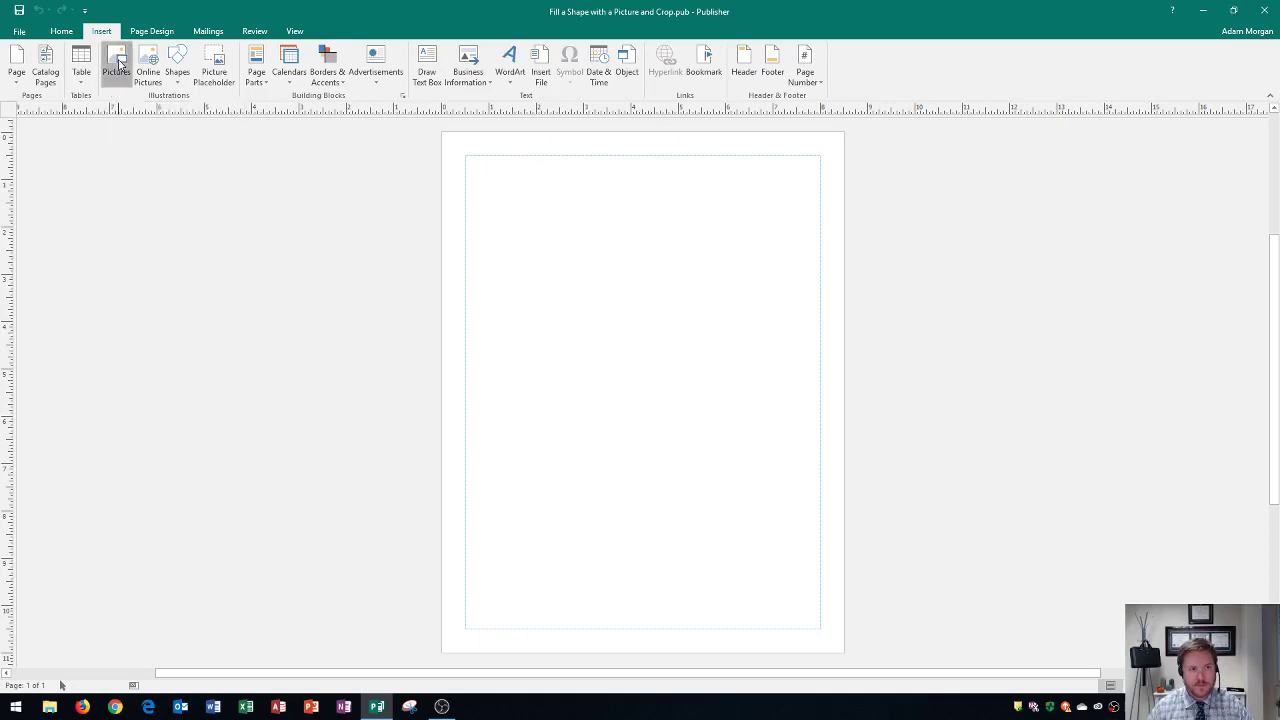
pyautogui.click(405, 440)
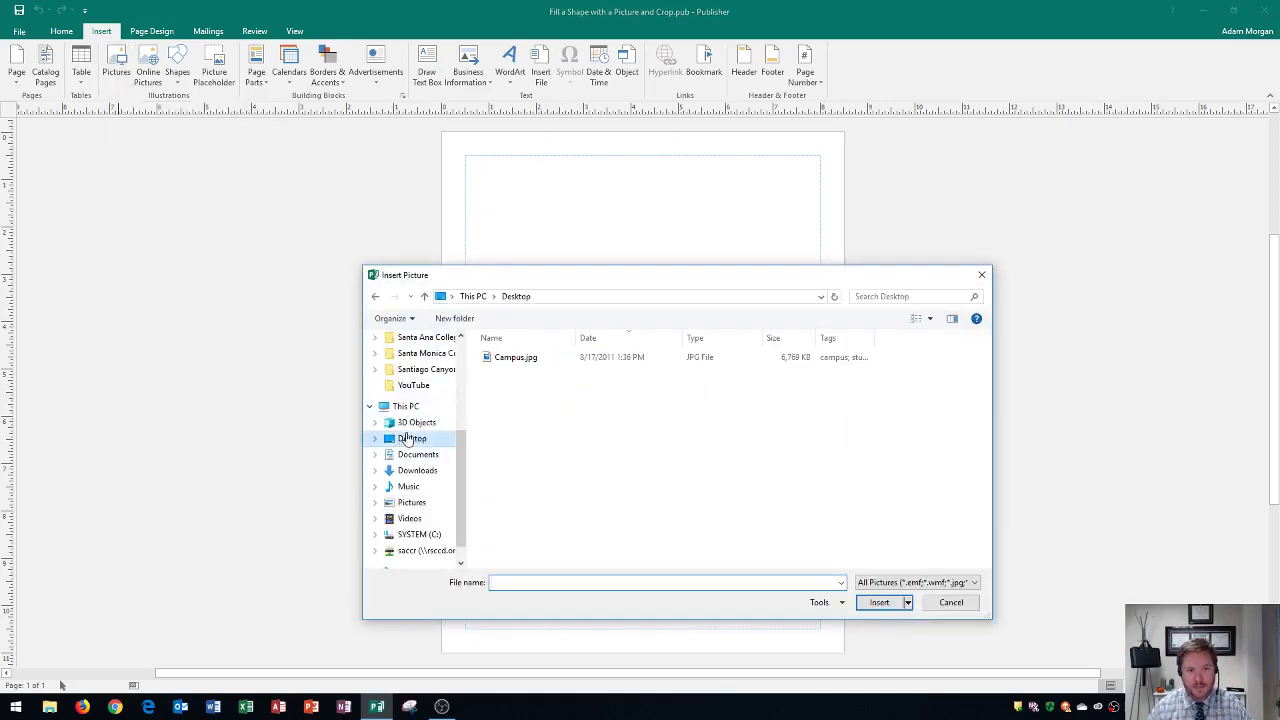
pyautogui.doubleClick(528, 360)
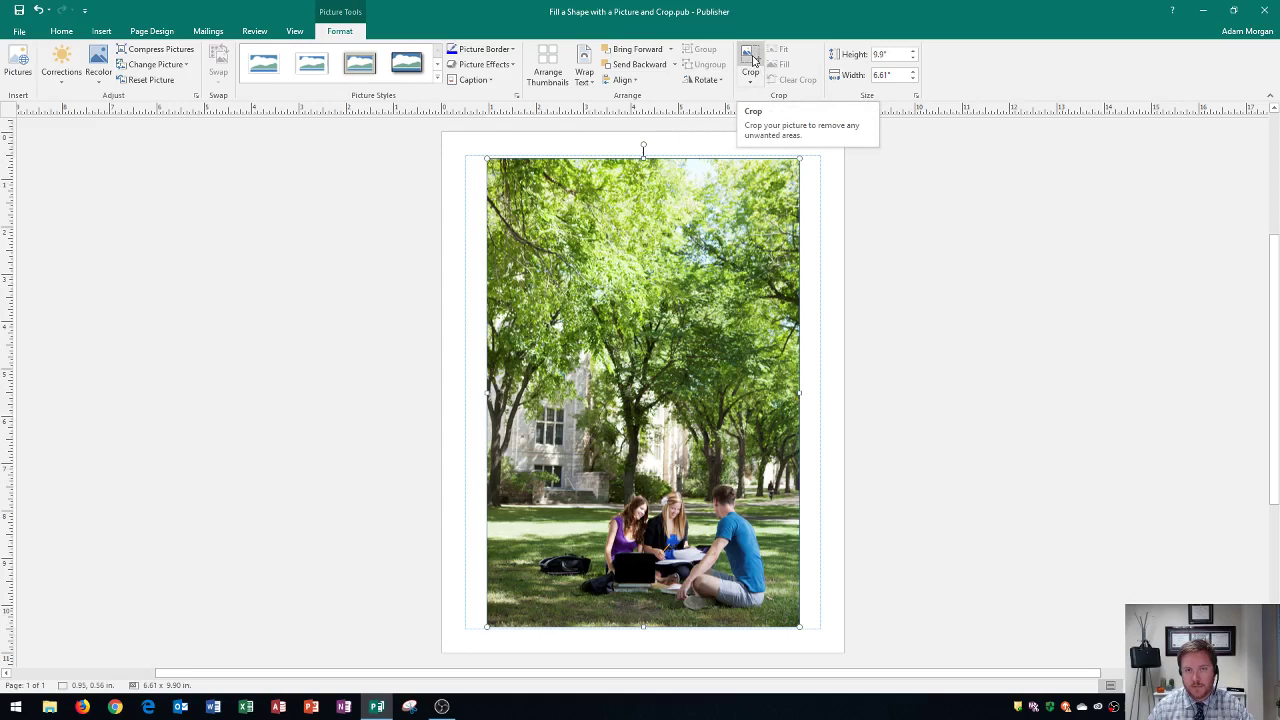
# Crop the campus picture's left and right sides inward to a width of about 5.47 inches
pyautogui.click(753, 60)
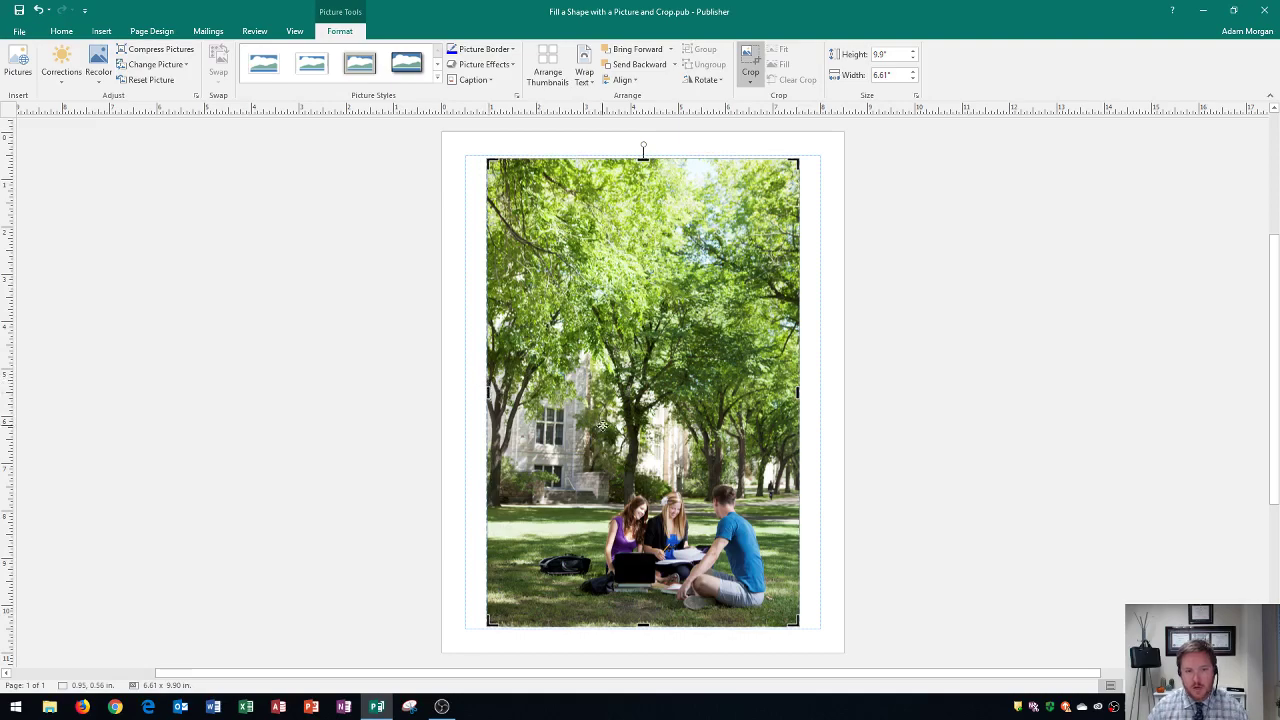
pyautogui.scroll(4, 549, 412)
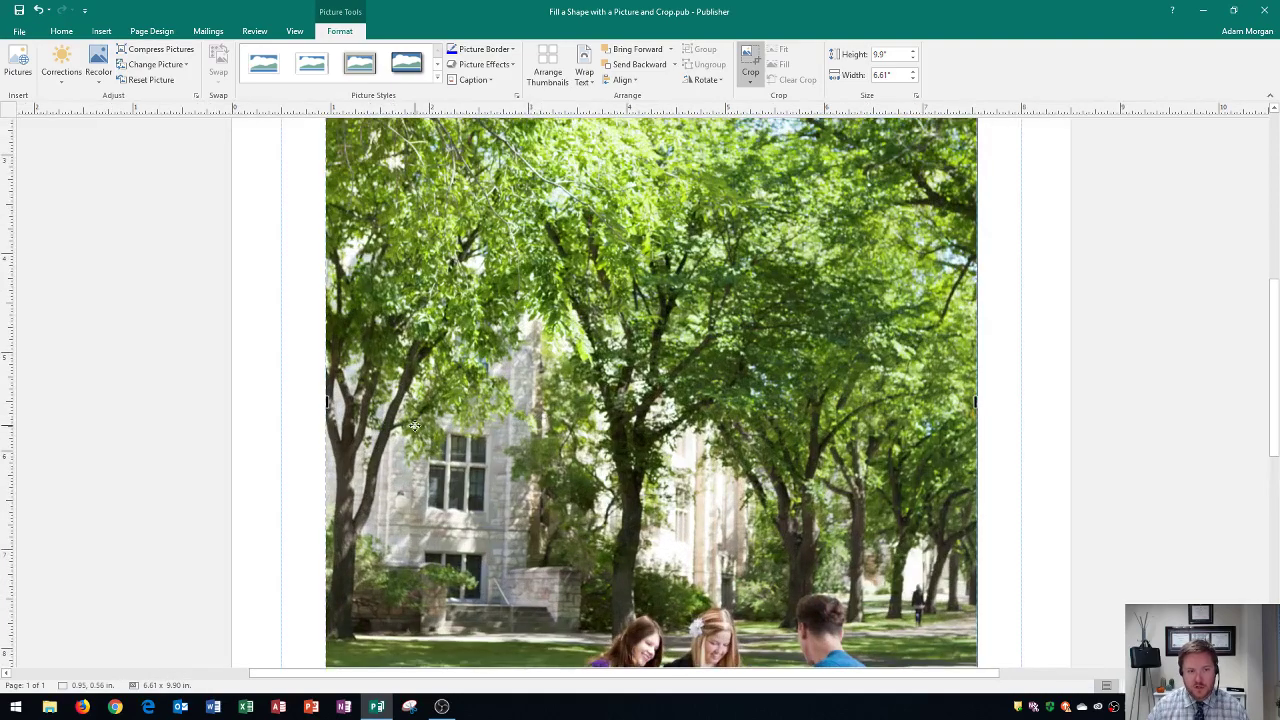
pyautogui.scroll(-3, 455, 467)
pyautogui.scroll(3, 538, 464)
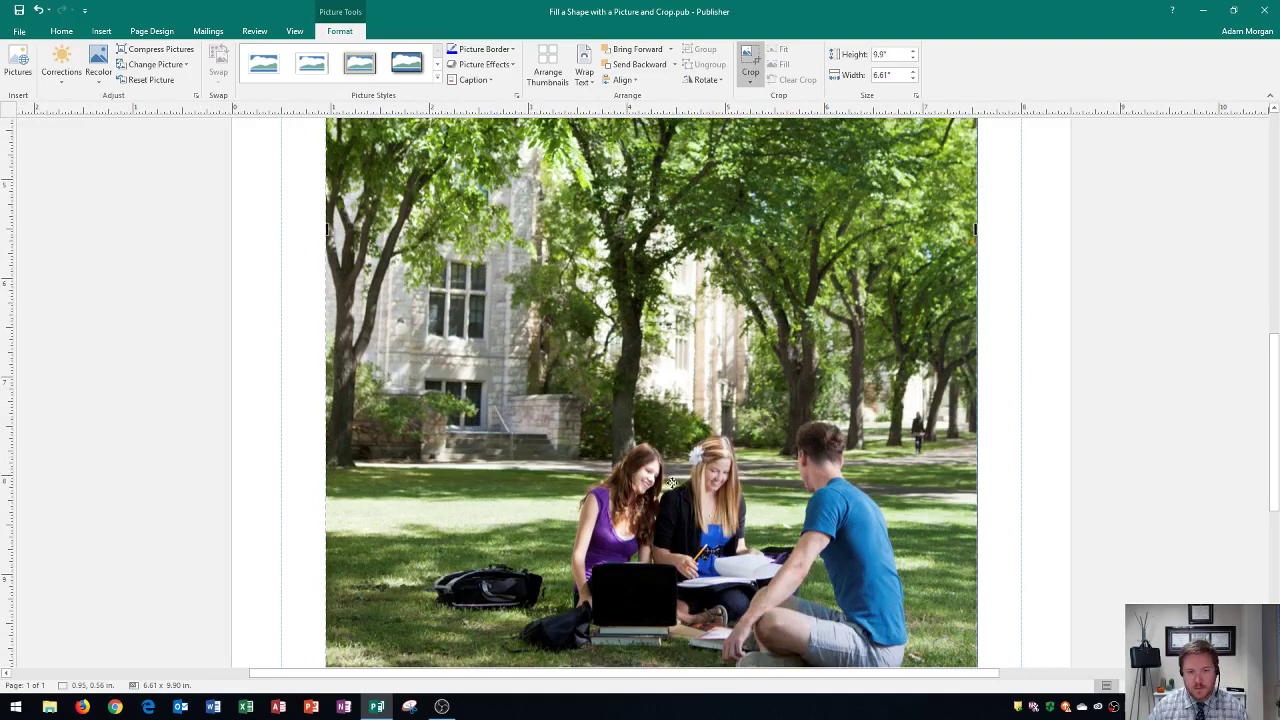
pyautogui.scroll(2, 540, 455)
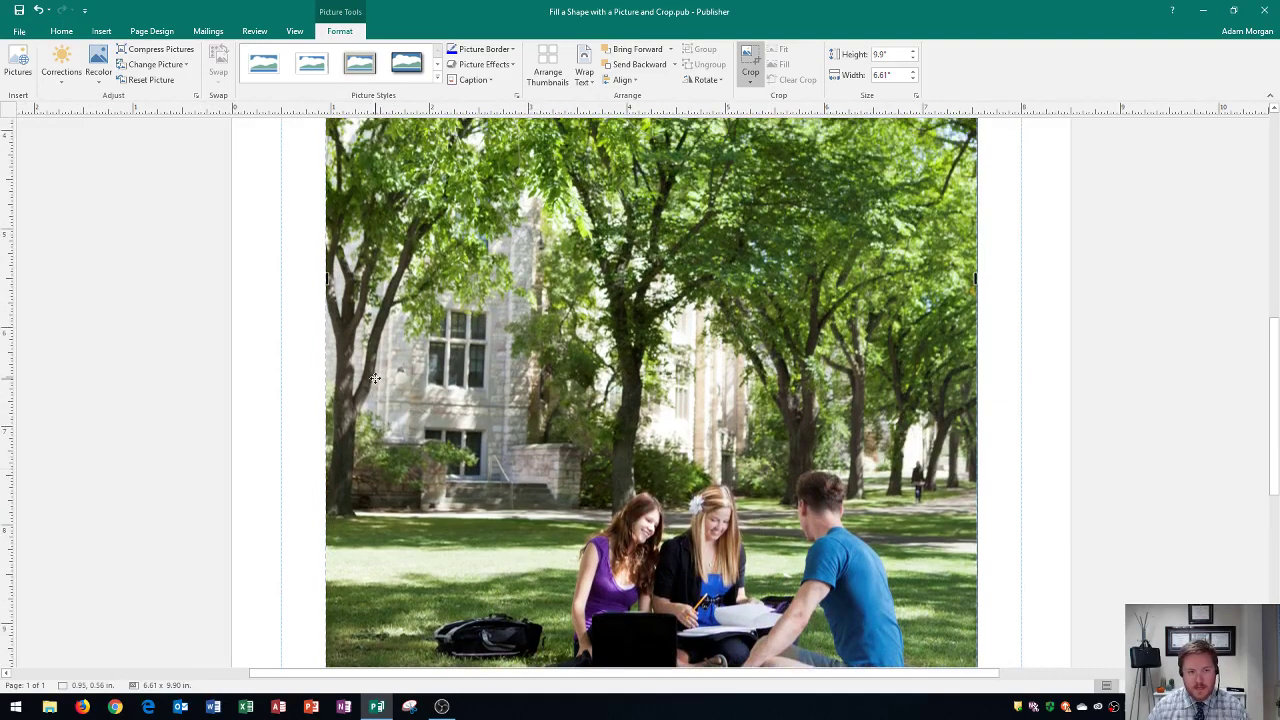
pyautogui.scroll(-3, 374, 378)
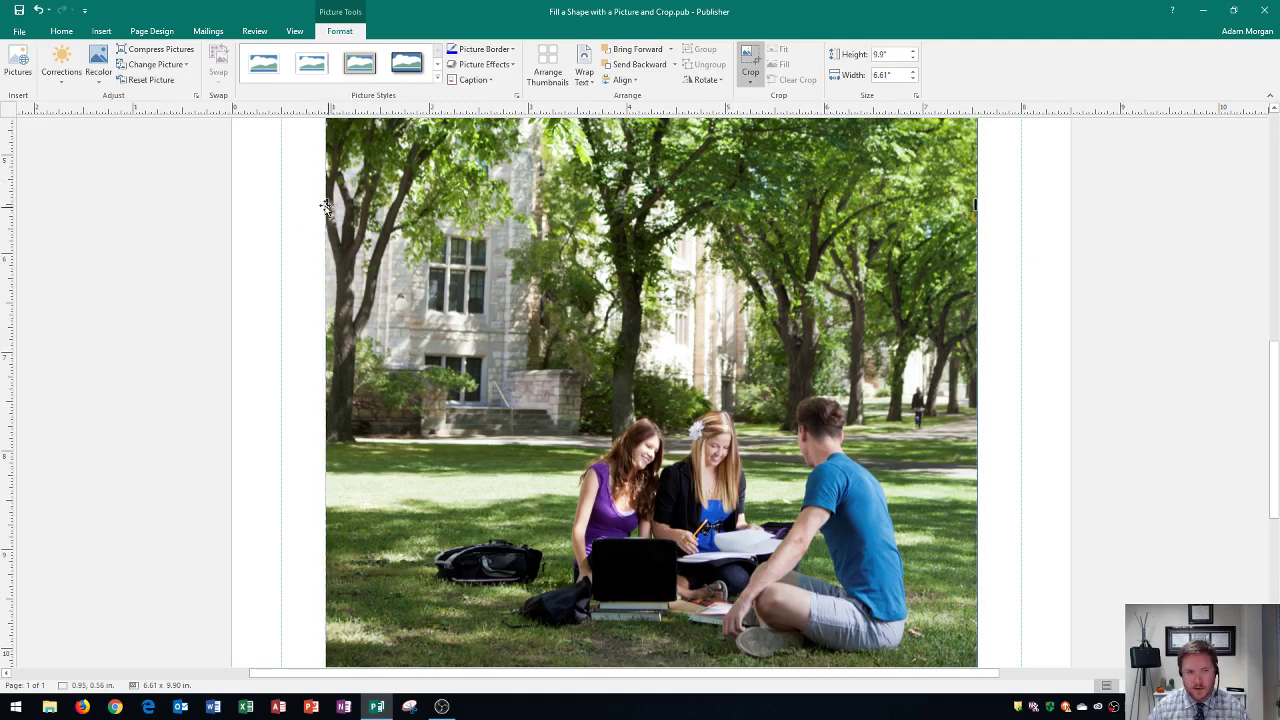
pyautogui.moveTo(327, 204); pyautogui.dragTo(408, 204)
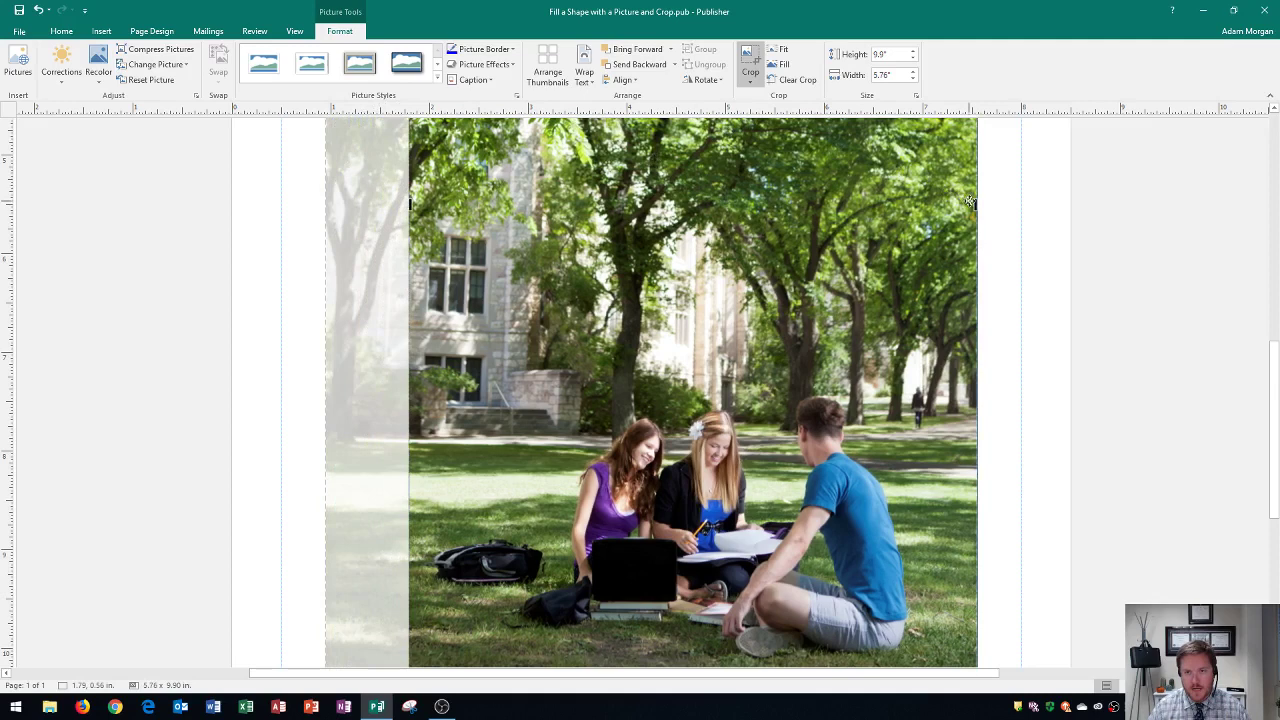
pyautogui.moveTo(969, 203); pyautogui.dragTo(946, 205)
# Crop the treetops off the upper edge of the picture to a height of about 6.96 inches and finish cropping
pyautogui.scroll(5, 731, 296)
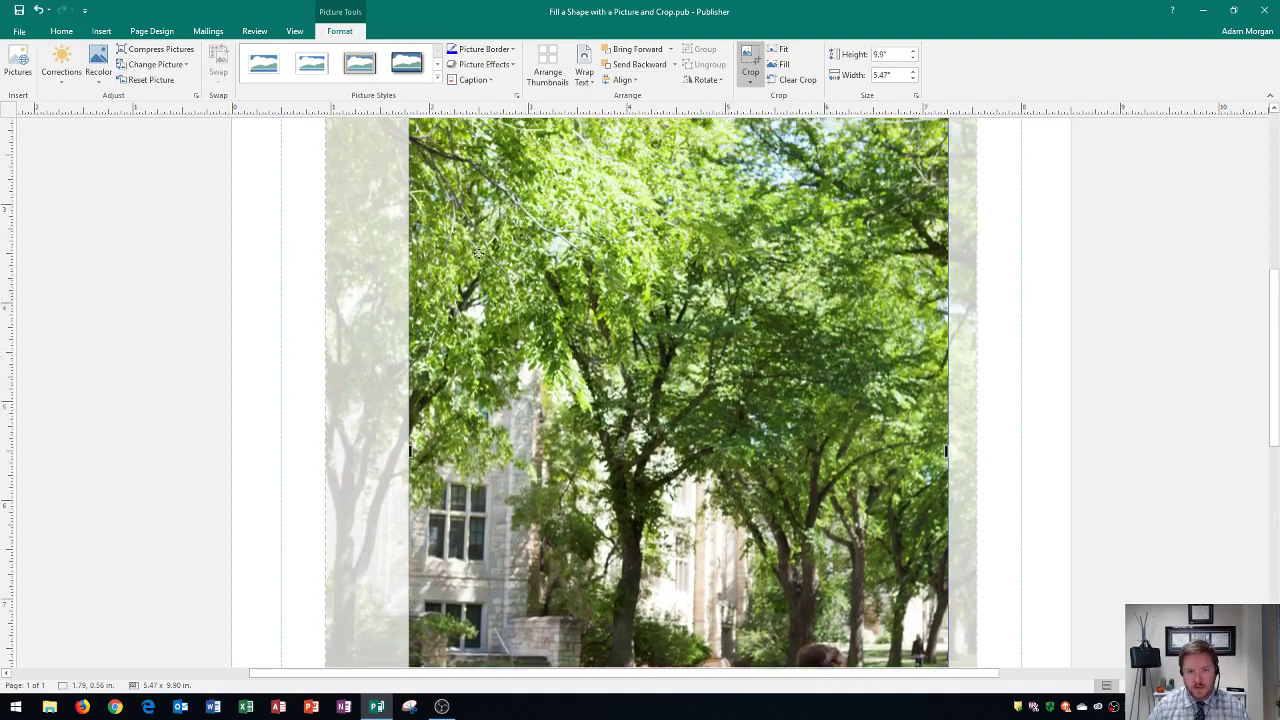
pyautogui.scroll(2, 608, 336)
pyautogui.scroll(2, 608, 336)
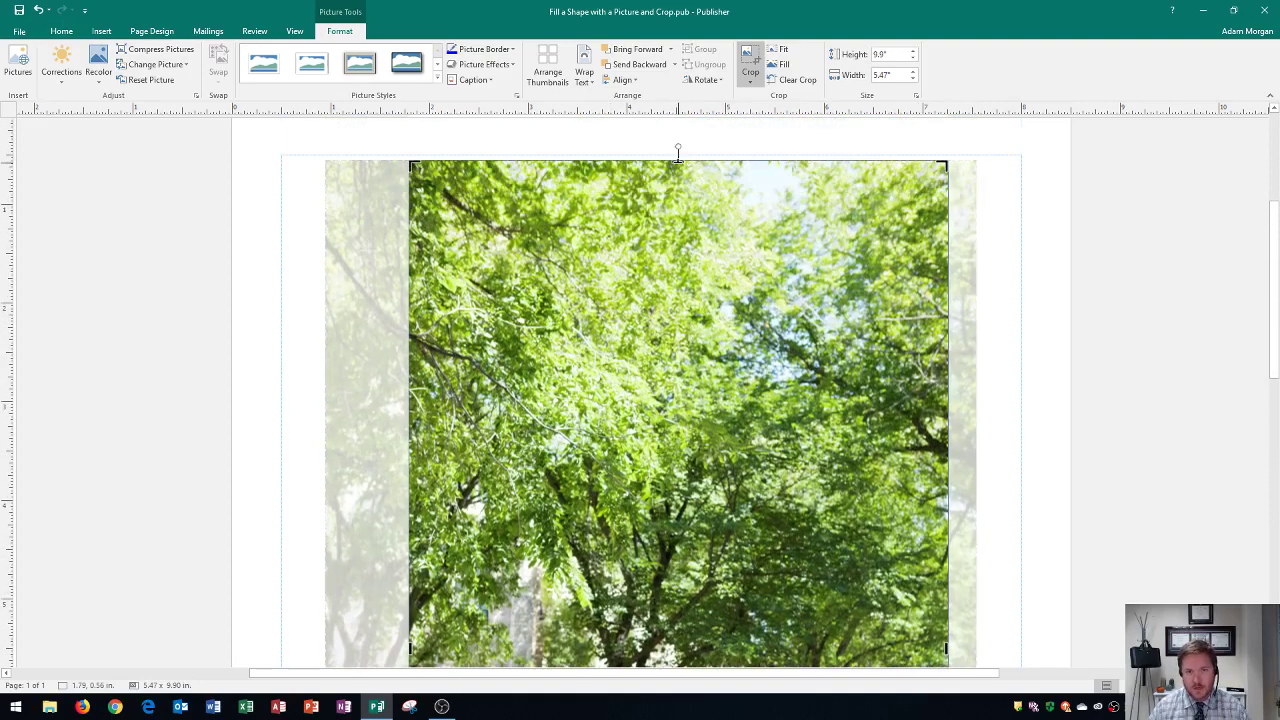
pyautogui.moveTo(678, 155); pyautogui.dragTo(665, 455)
pyautogui.scroll(-8, 618, 376)
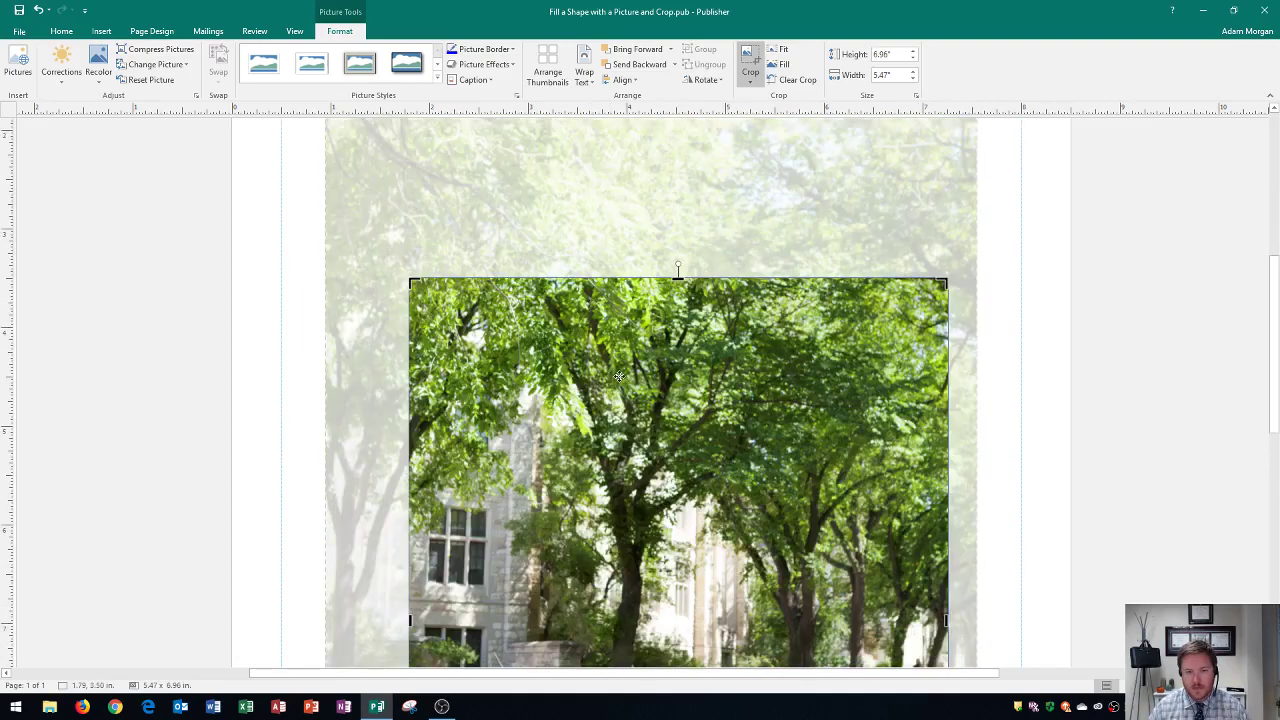
pyautogui.scroll(-1, 621, 339)
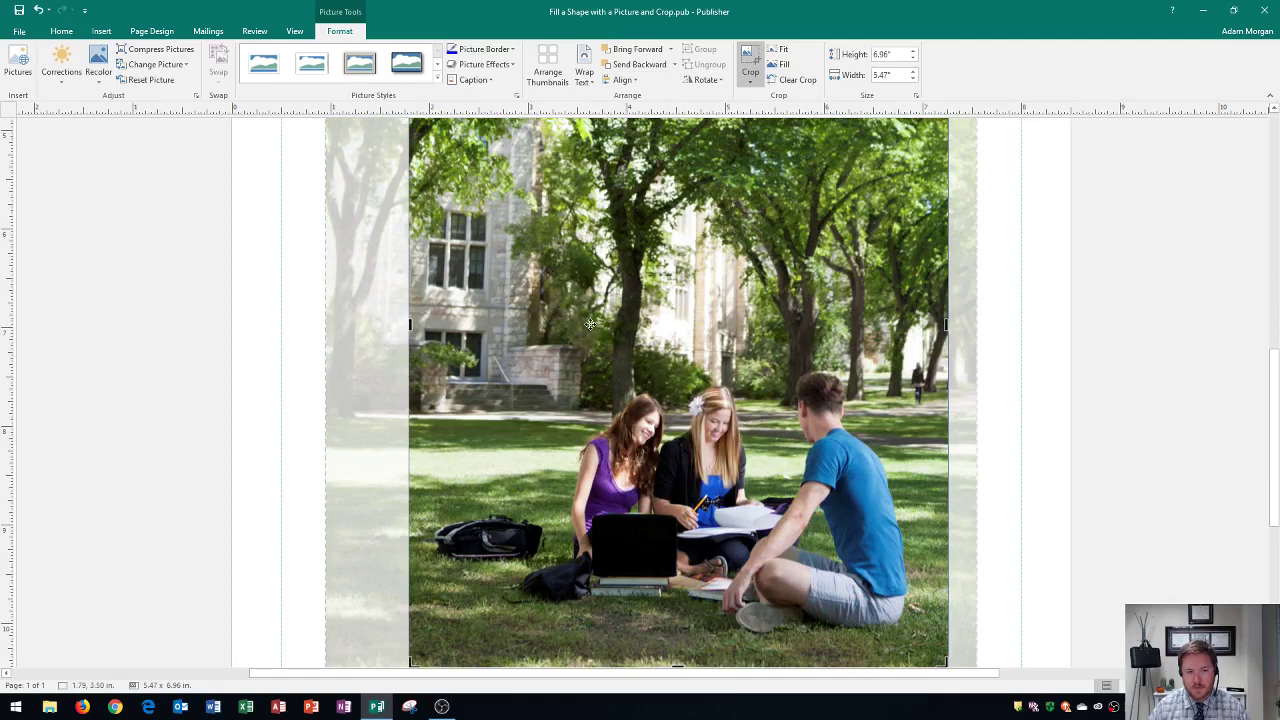
pyautogui.click(752, 58)
pyautogui.scroll(-2, 729, 303)
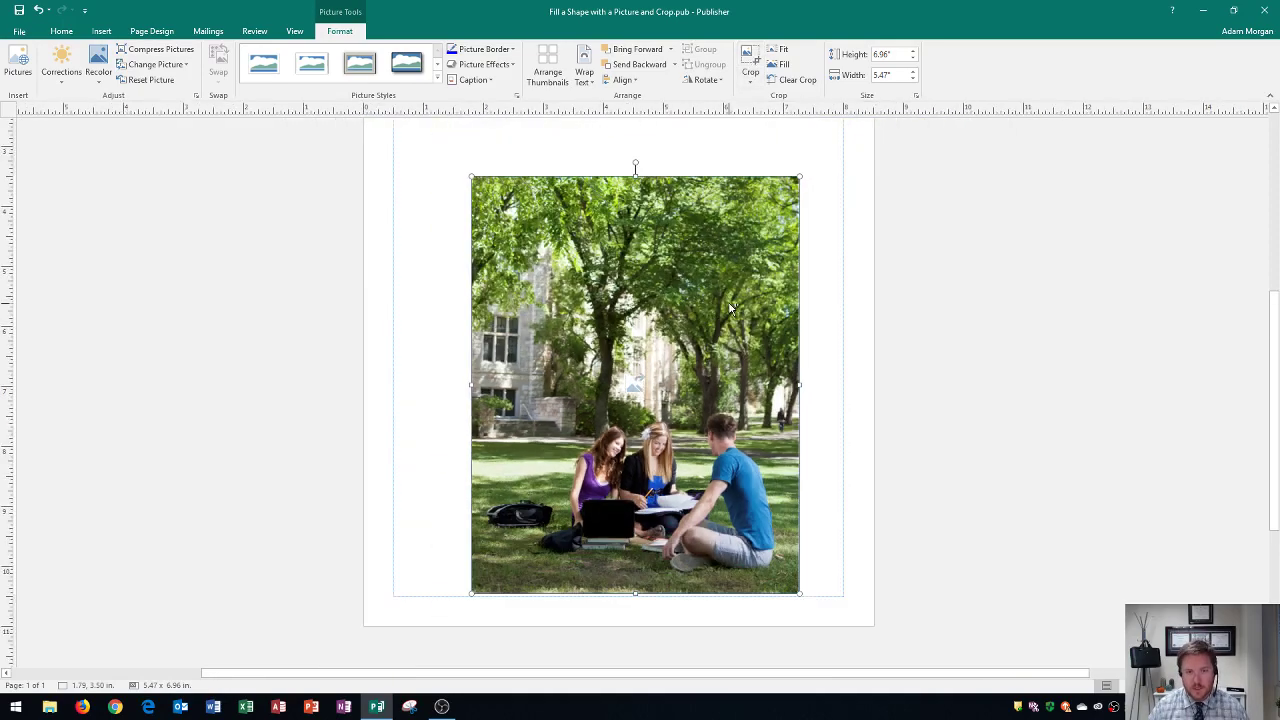
# Move the cropped picture off the page into the empty area beside its right edge and deselect it
pyautogui.scroll(2, 552, 316)
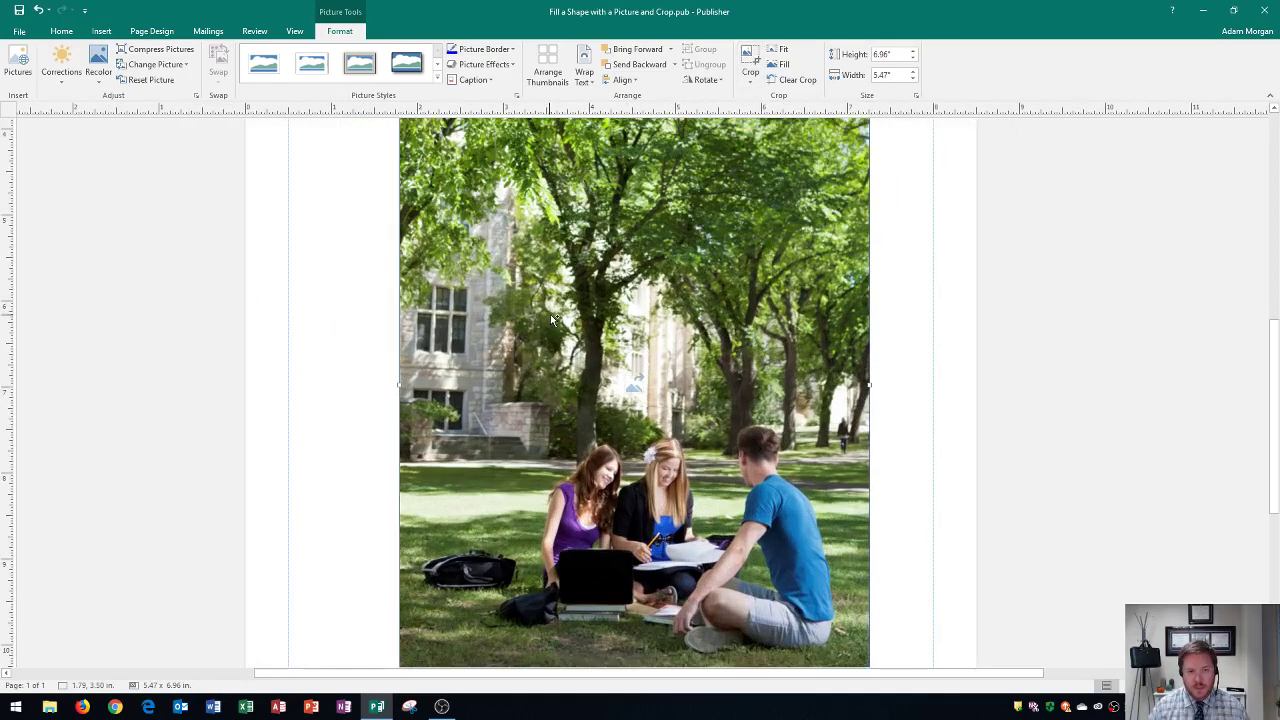
pyautogui.scroll(1, 552, 318)
pyautogui.scroll(-3, 512, 305)
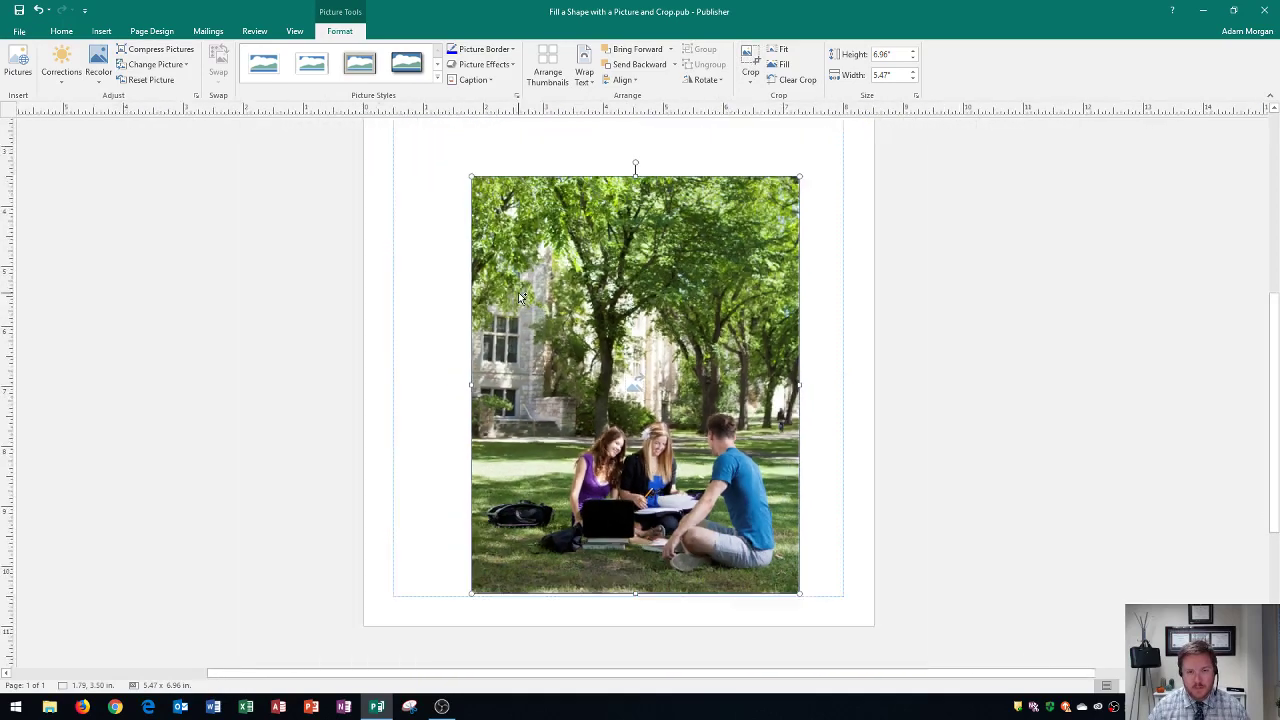
pyautogui.moveTo(545, 308); pyautogui.dragTo(961, 311)
pyautogui.click(523, 289)
# Draw an oval about 2.37 inches wide and 2.91 inches high near the page's upper margin
pyautogui.scroll(3, 503, 306)
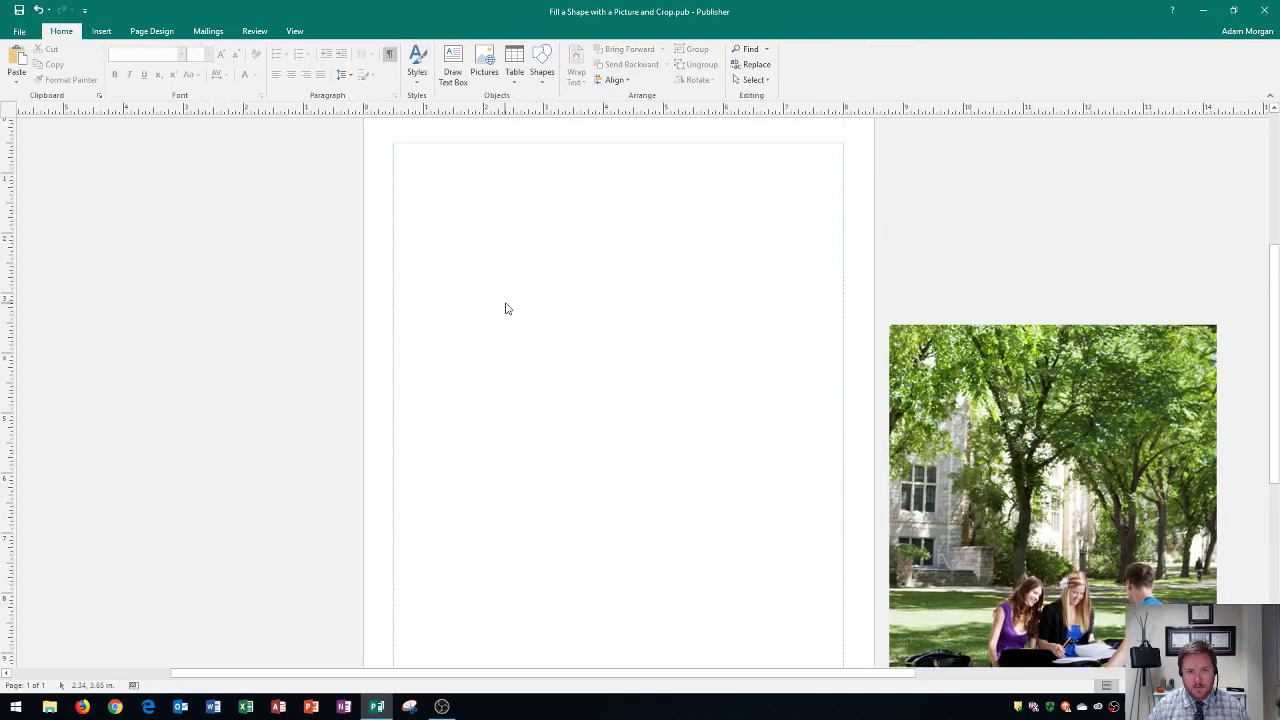
pyautogui.scroll(1, 506, 309)
pyautogui.scroll(3, 512, 315)
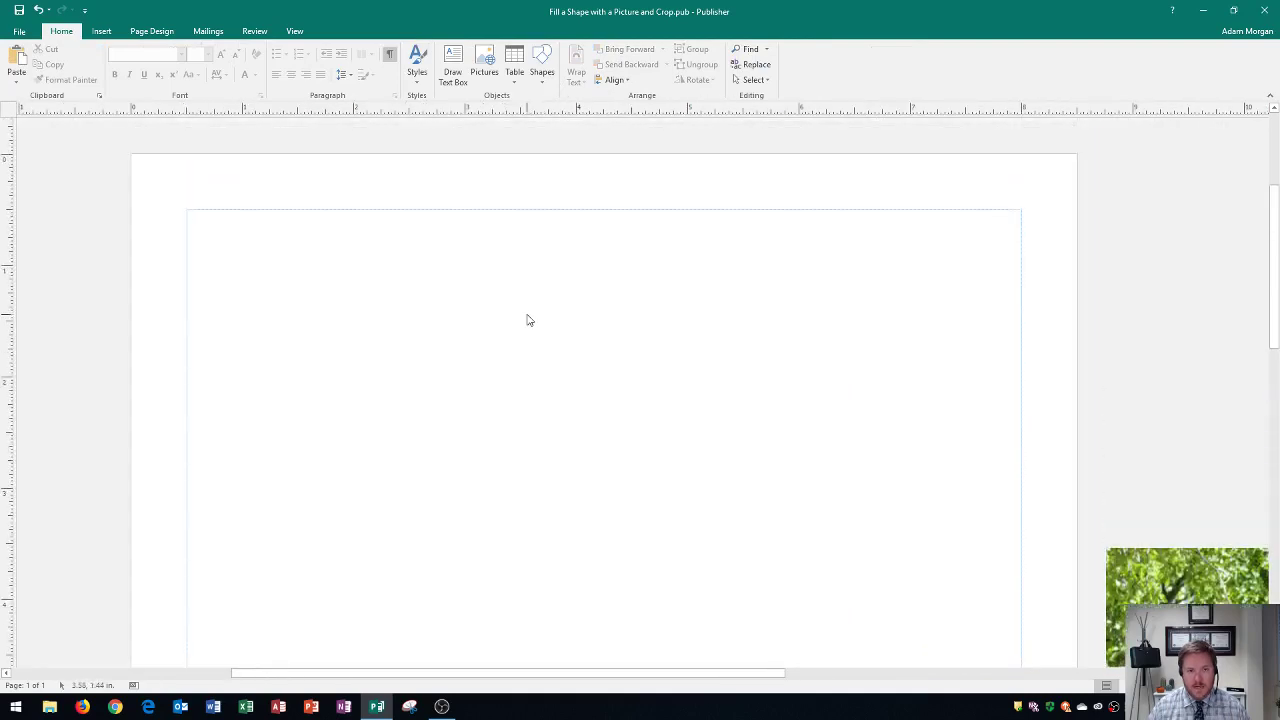
pyautogui.scroll(-1, 523, 320)
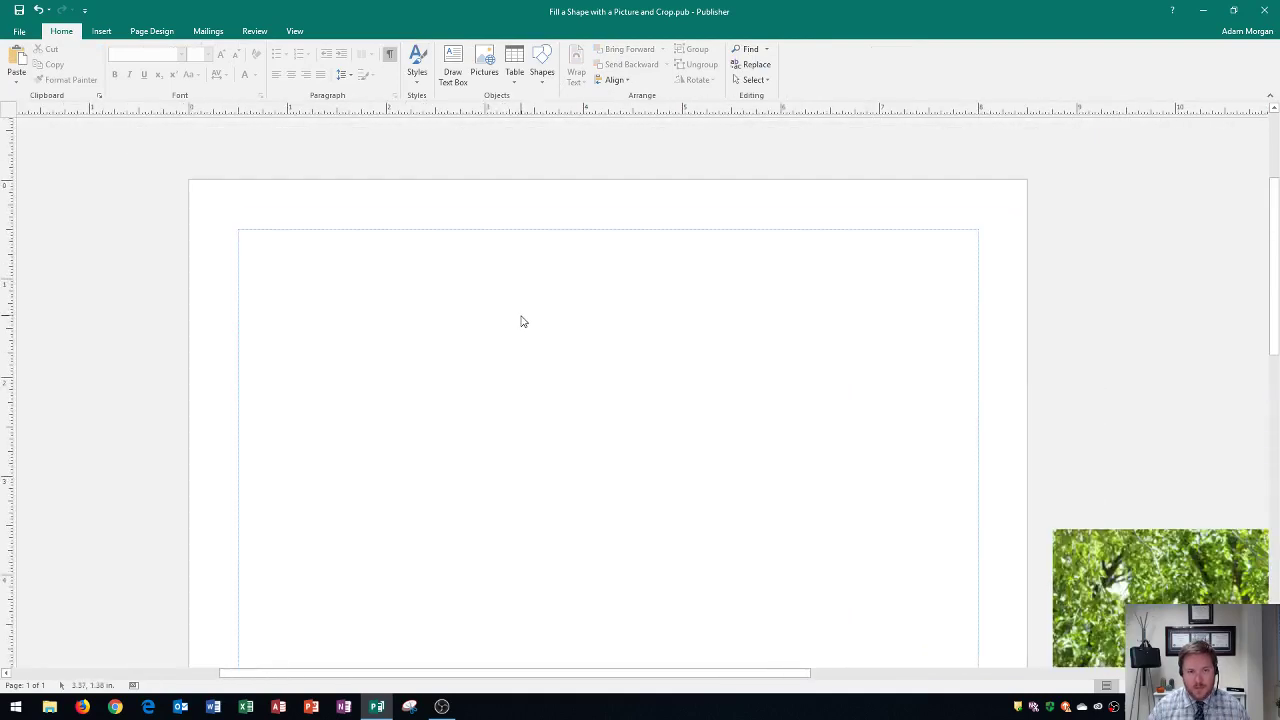
pyautogui.click(101, 32)
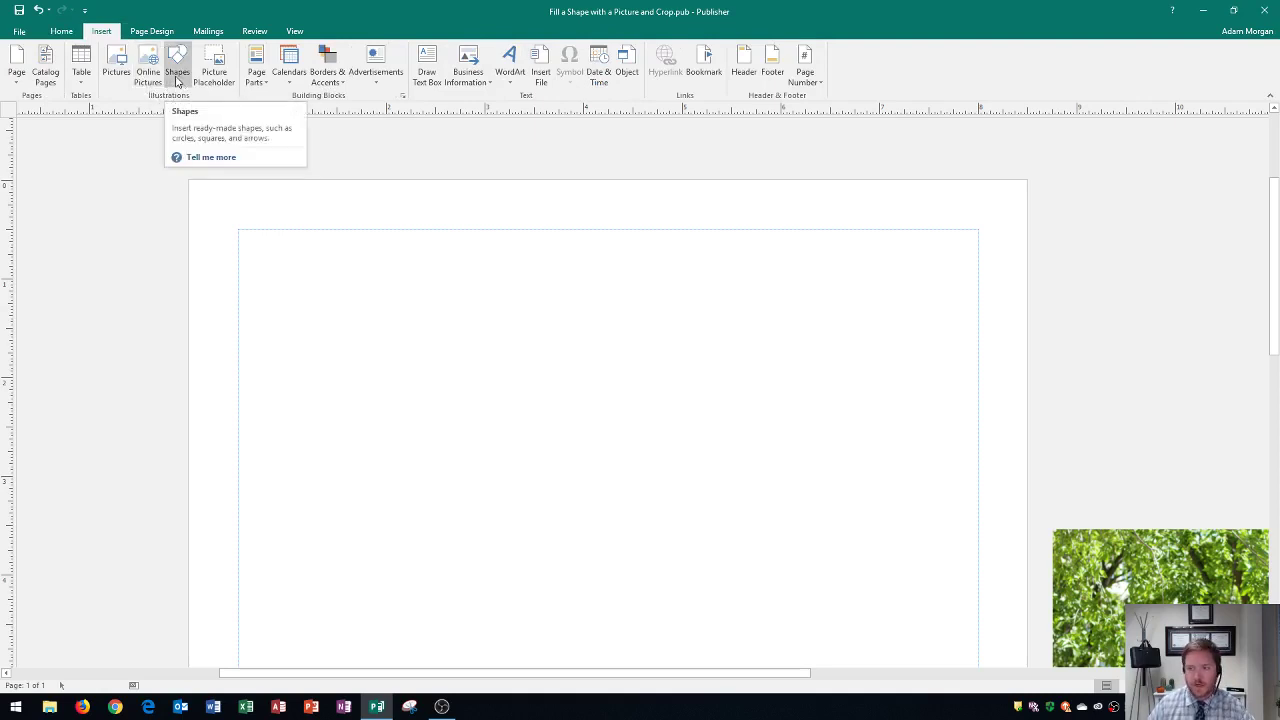
pyautogui.click(177, 72)
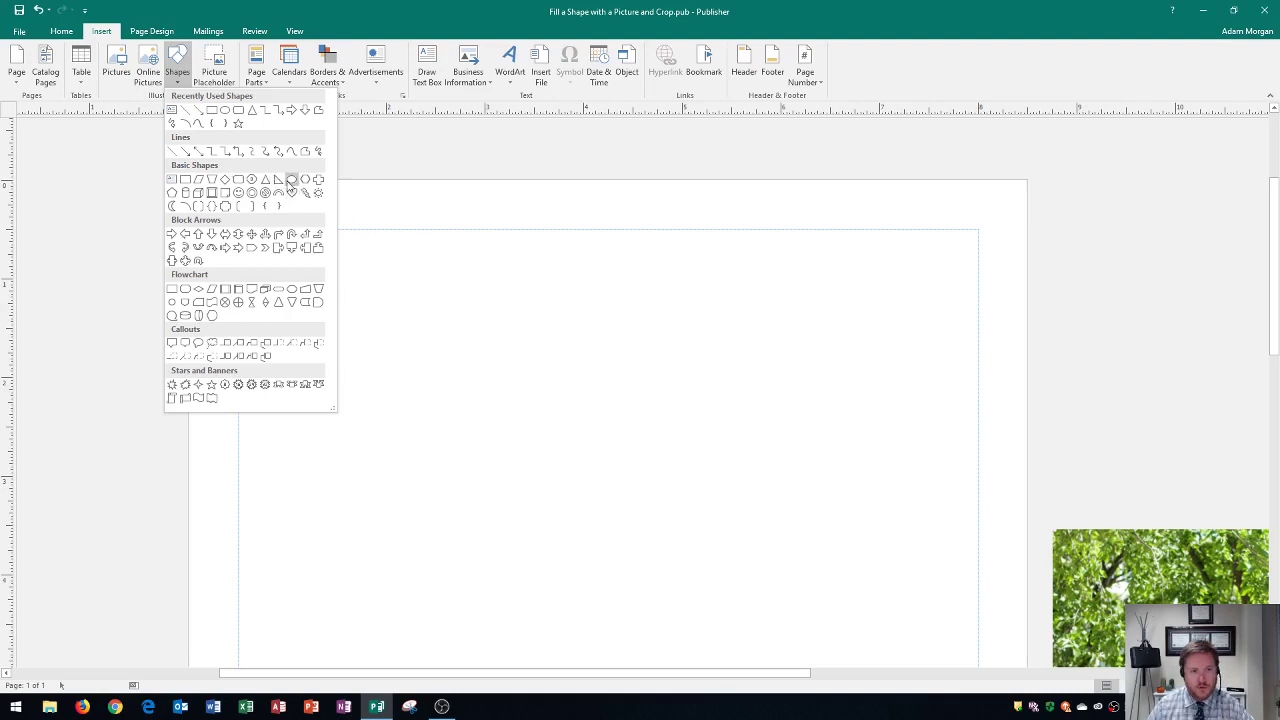
pyautogui.click(291, 182)
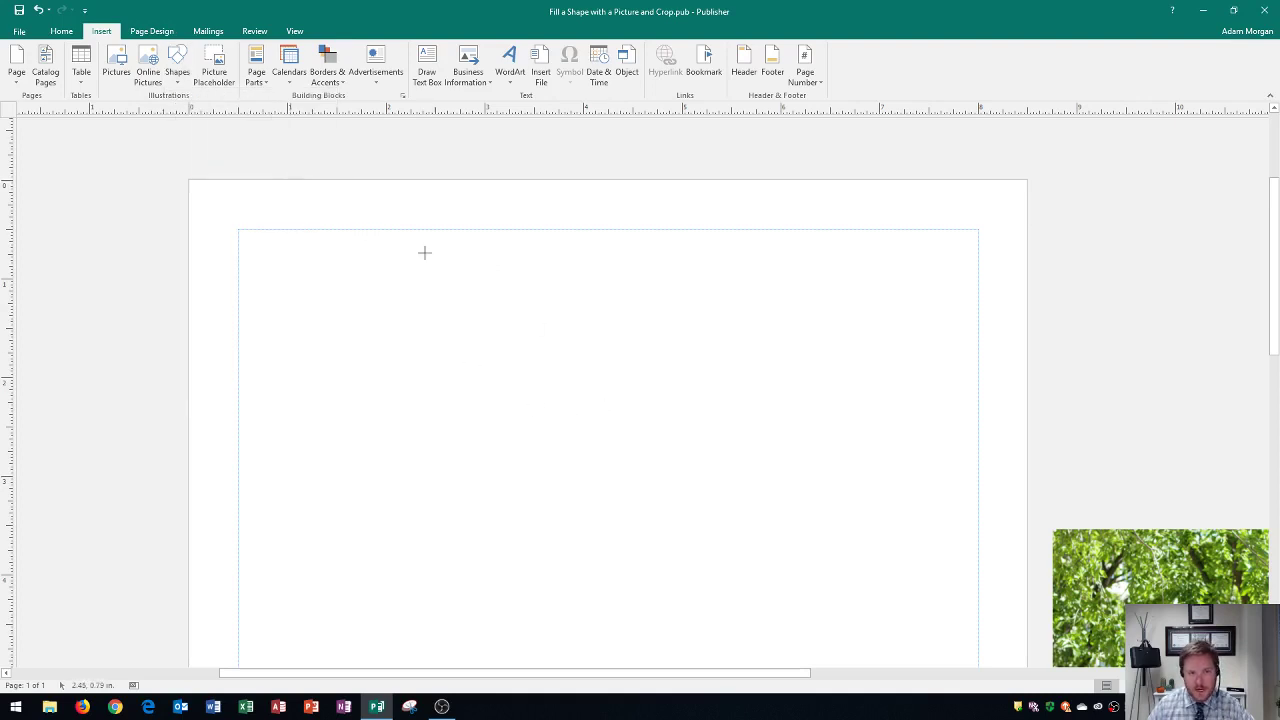
pyautogui.moveTo(421, 242); pyautogui.dragTo(654, 529)
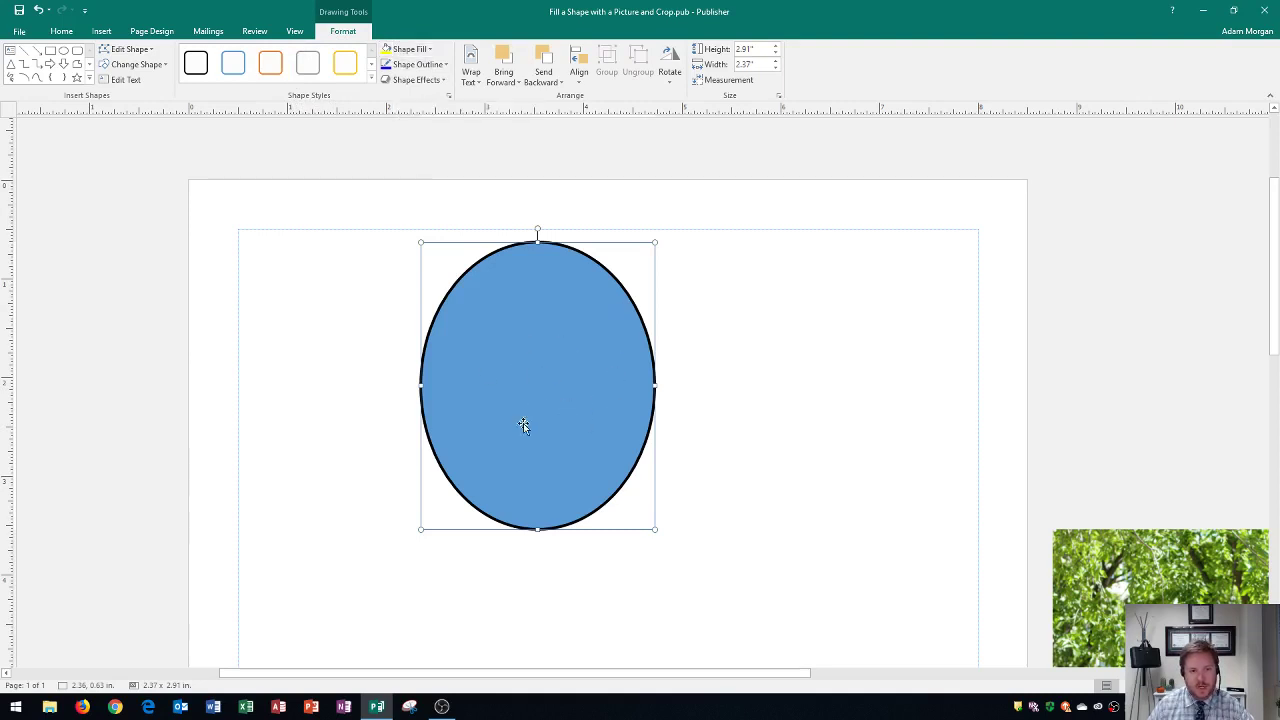
# Fill the oval with the picture file Campus.jpg from the Desktop folder
pyautogui.click(408, 49)
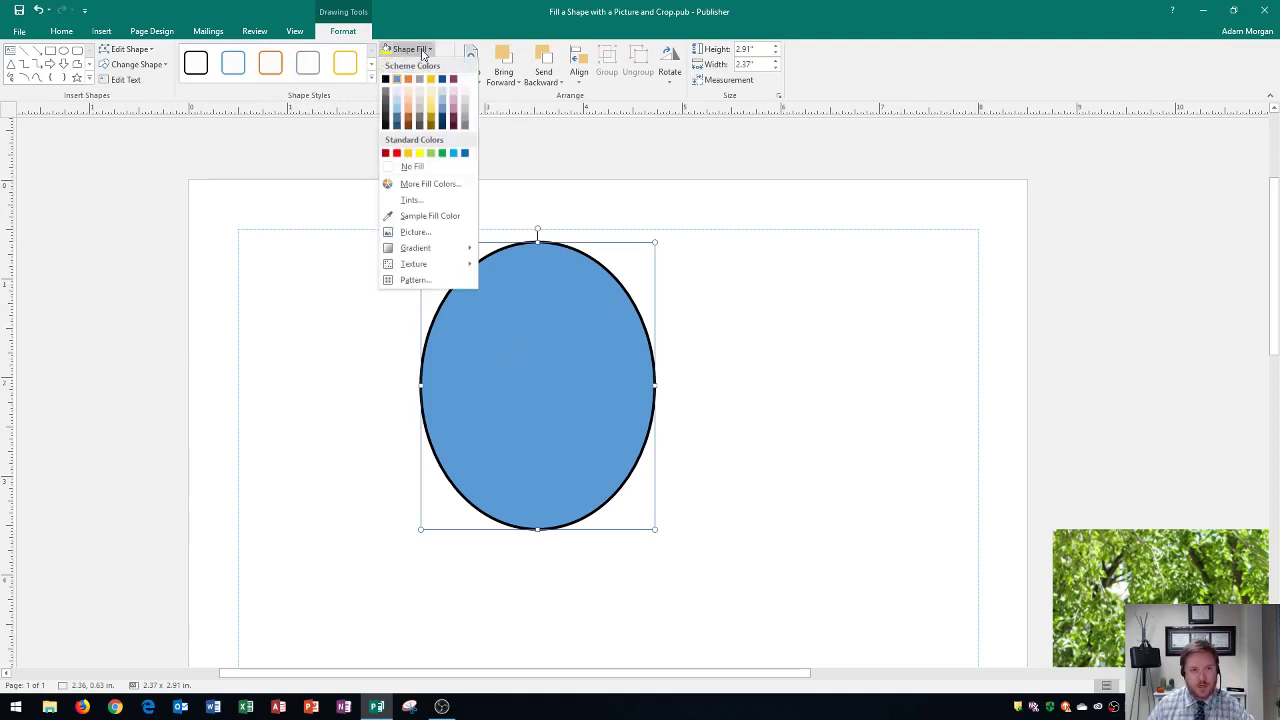
pyautogui.click(414, 236)
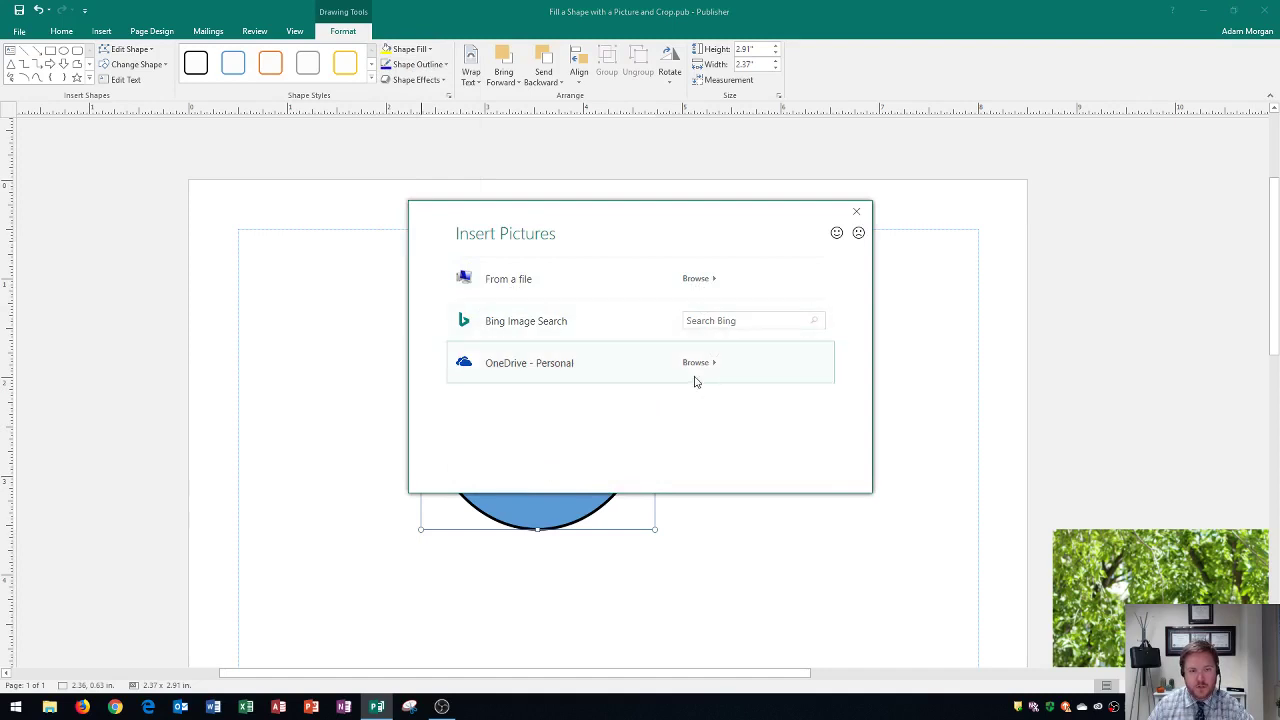
pyautogui.click(702, 284)
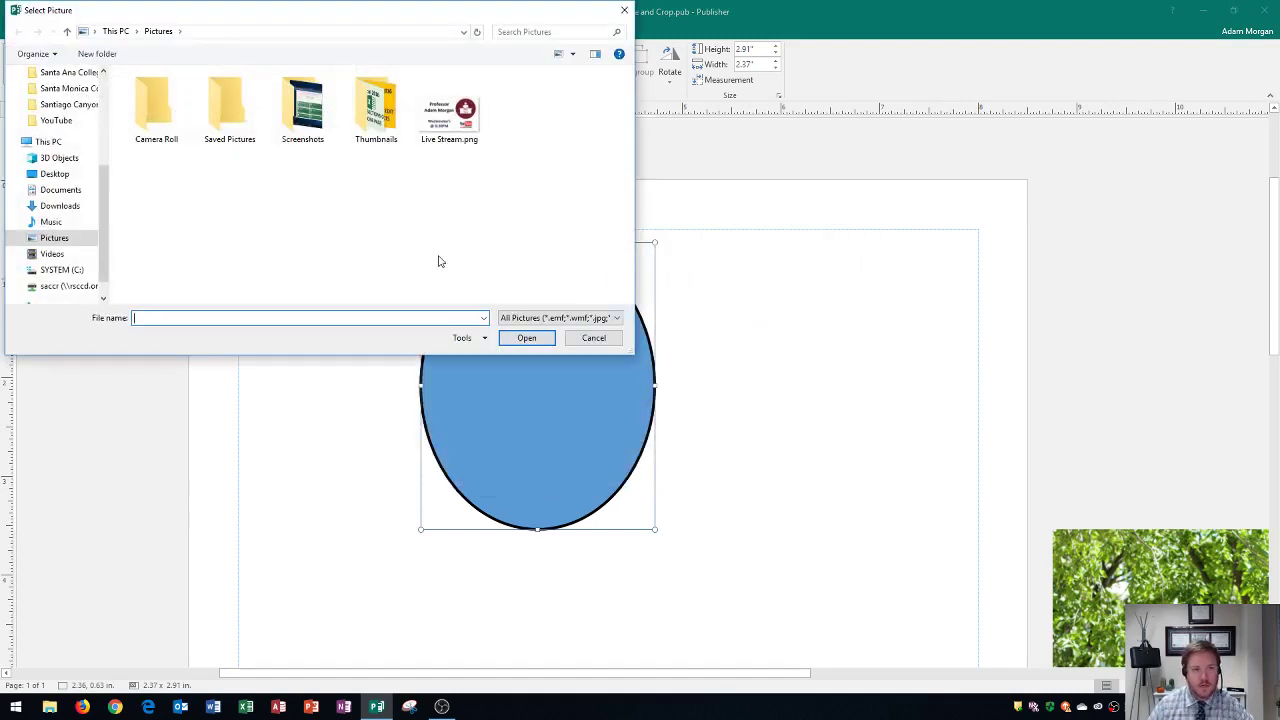
pyautogui.click(52, 174)
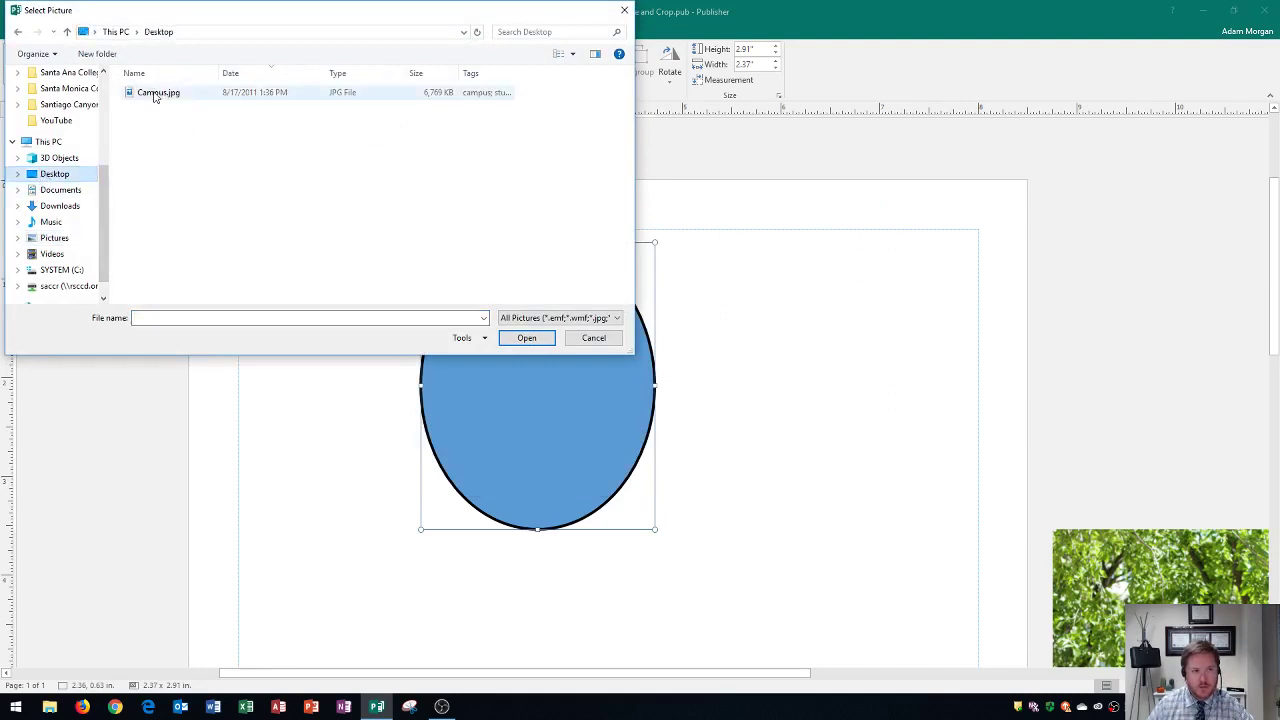
pyautogui.click(155, 93)
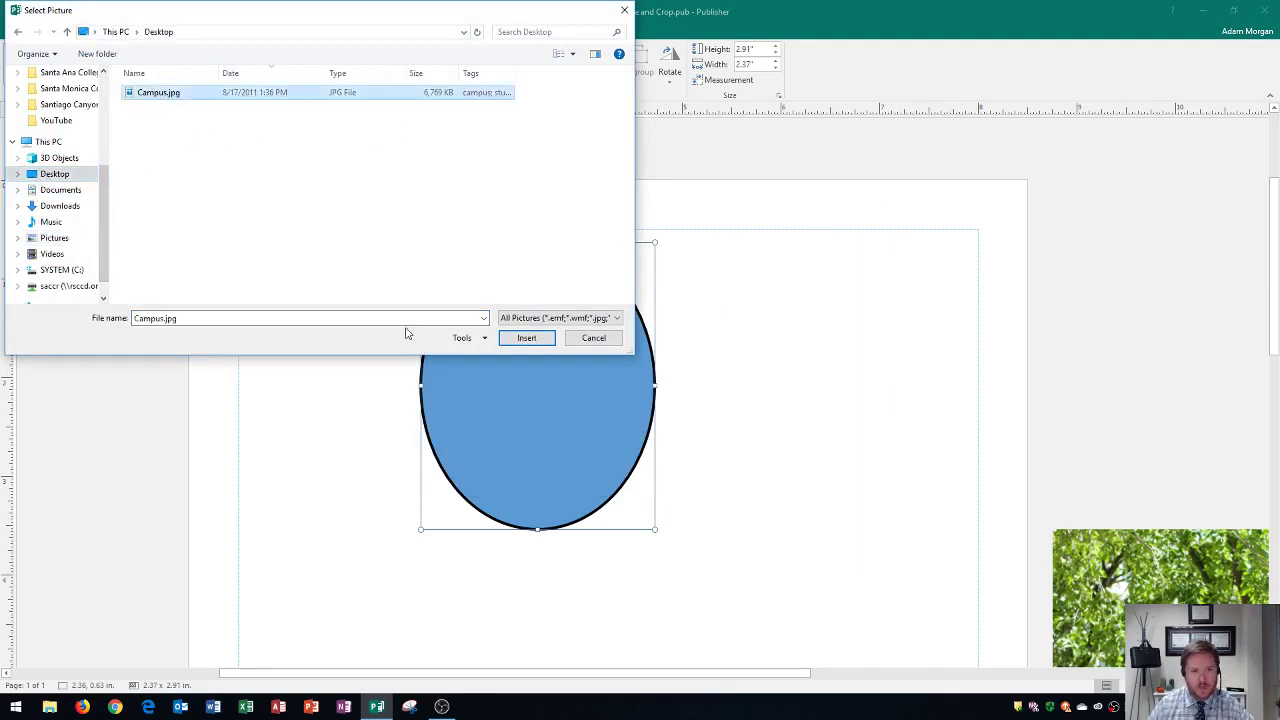
pyautogui.click(527, 338)
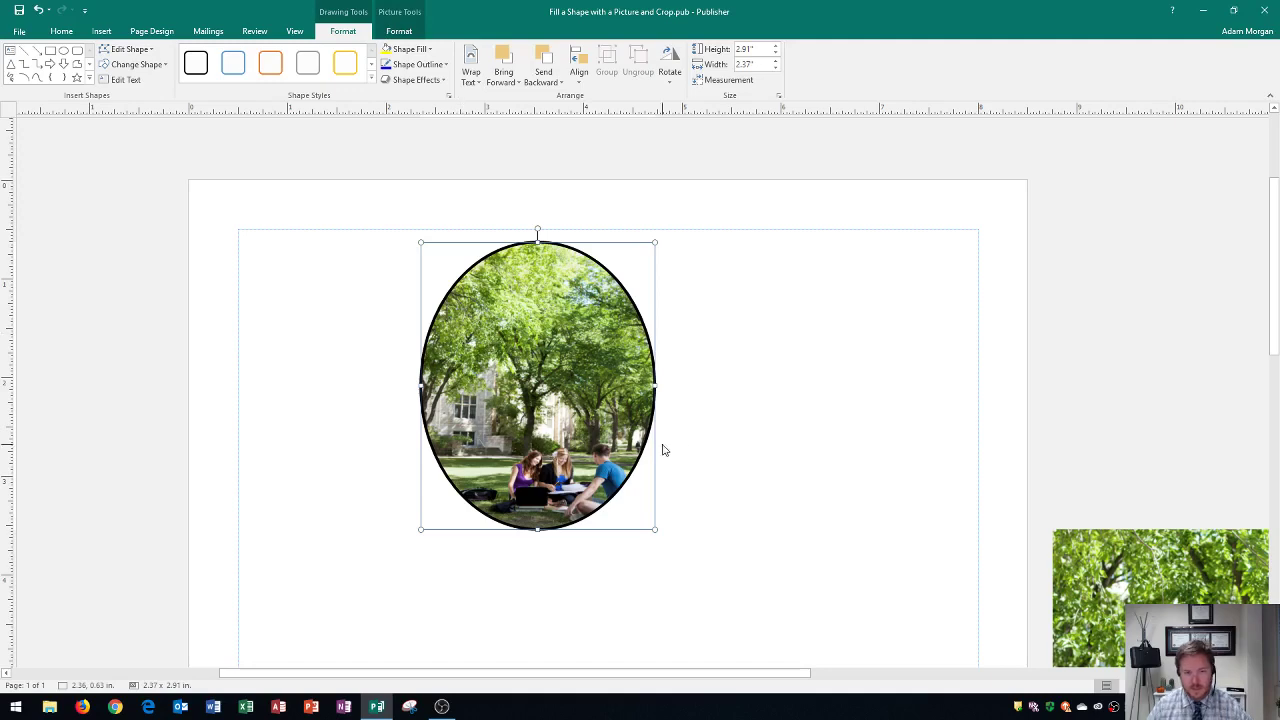
pyautogui.keyDown('ctrl'); pyautogui.scroll(-2, 671, 472); pyautogui.keyUp('ctrl')
pyautogui.scroll(-3, 717, 480)
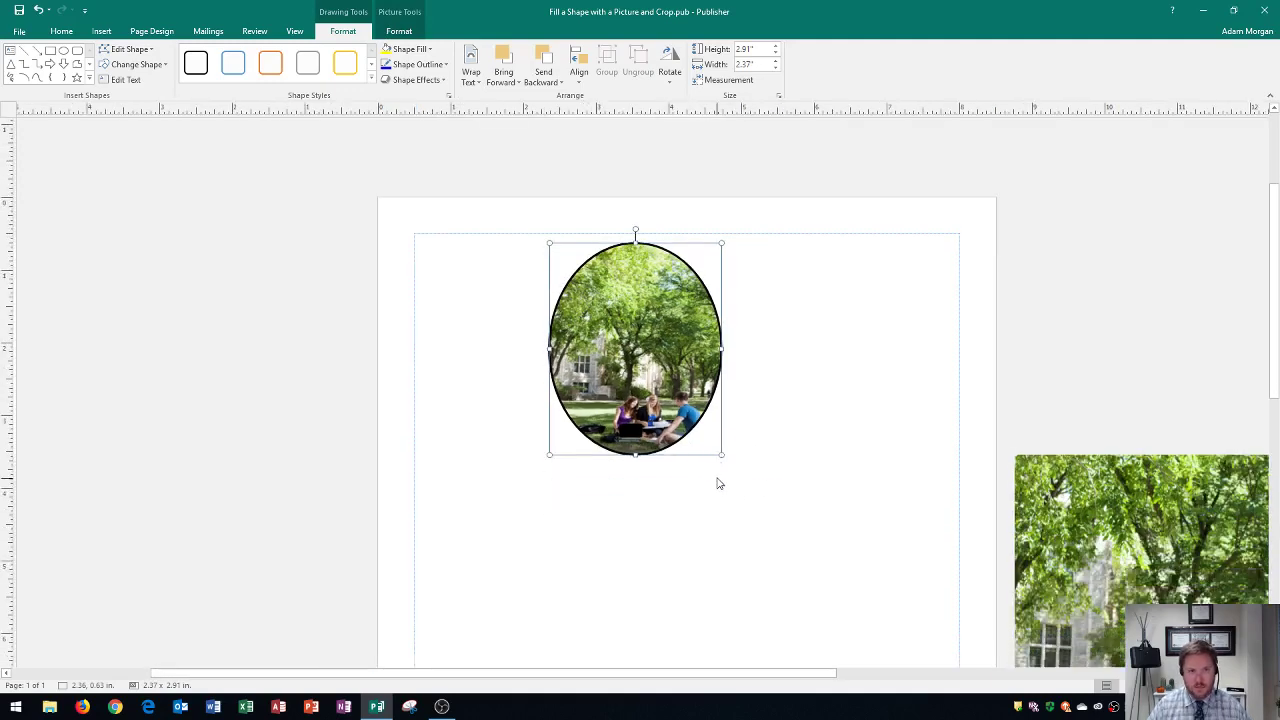